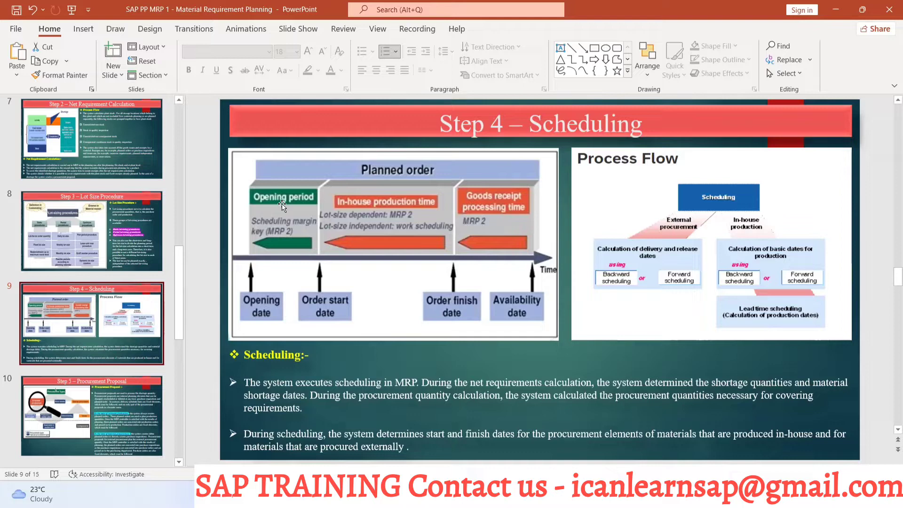
- Show the six-step MRP run overview slide, then go back to the Step 4 – Scheduling slide
{"action": "scroll", "coordinate": [67, 143], "scroll_direction": "up", "scroll_amount": 5}
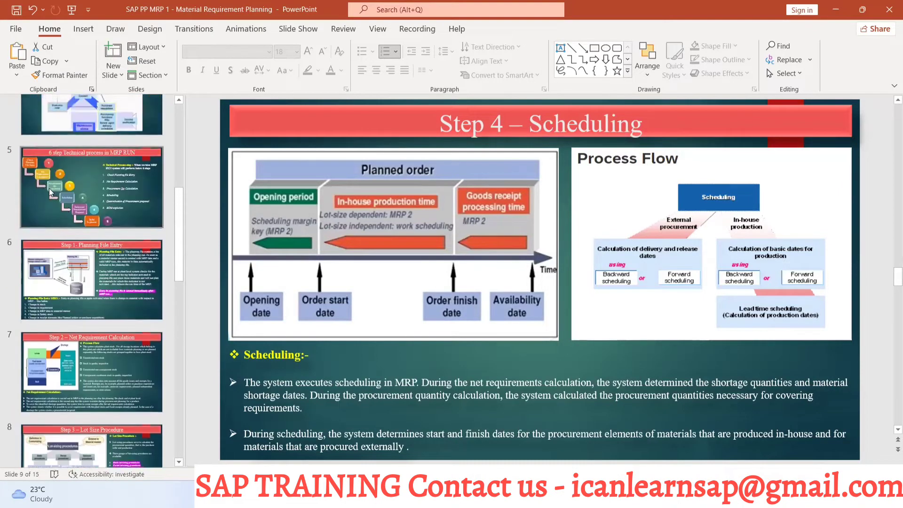
{"action": "left_click", "coordinate": [48, 184]}
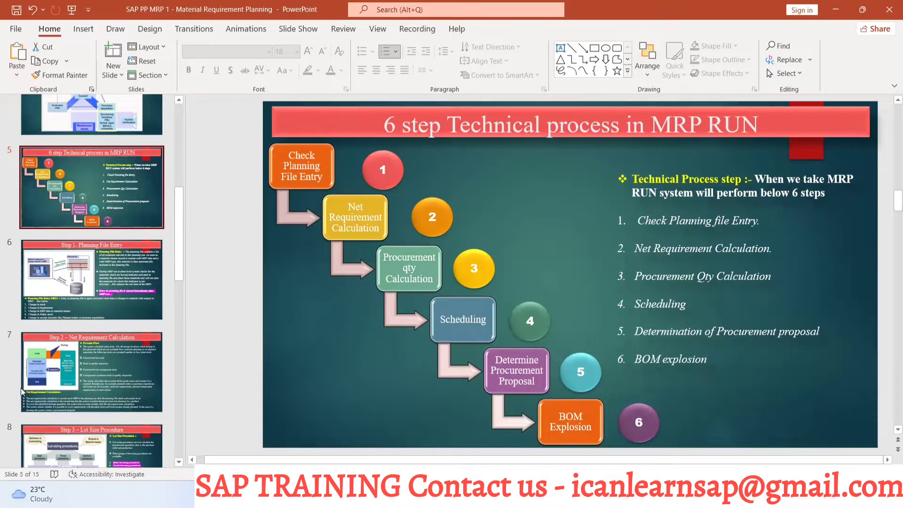
{"action": "scroll", "coordinate": [60, 382], "scroll_direction": "down", "scroll_amount": 3}
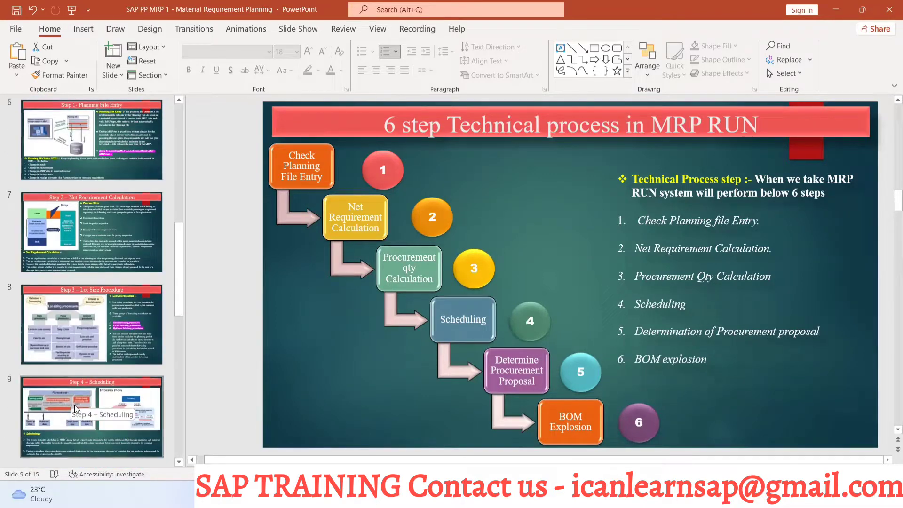
{"action": "left_click", "coordinate": [74, 405]}
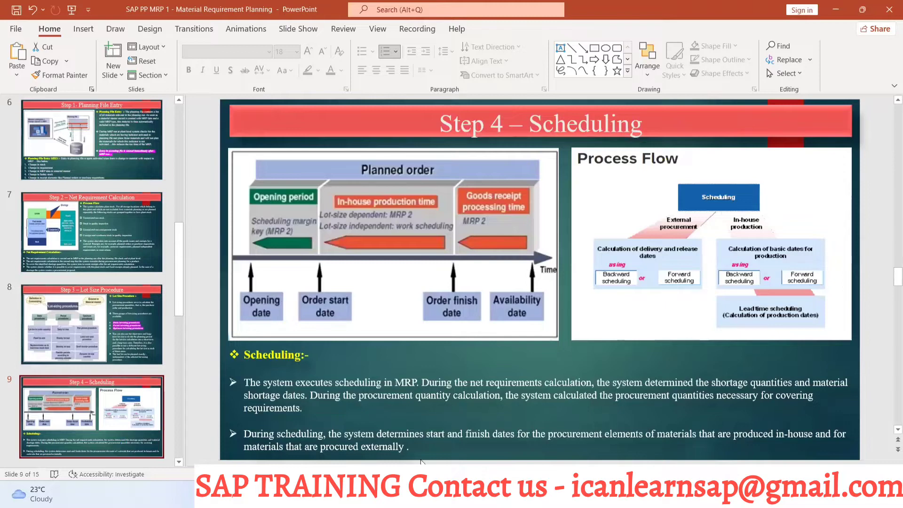
- In LAPTOP-B14's stock/requirements list, display the 6,000-unit planned order's start and finish dates
{"action": "mouse_move", "coordinate": [453, 496]}
{"action": "mouse_move", "coordinate": [494, 496]}
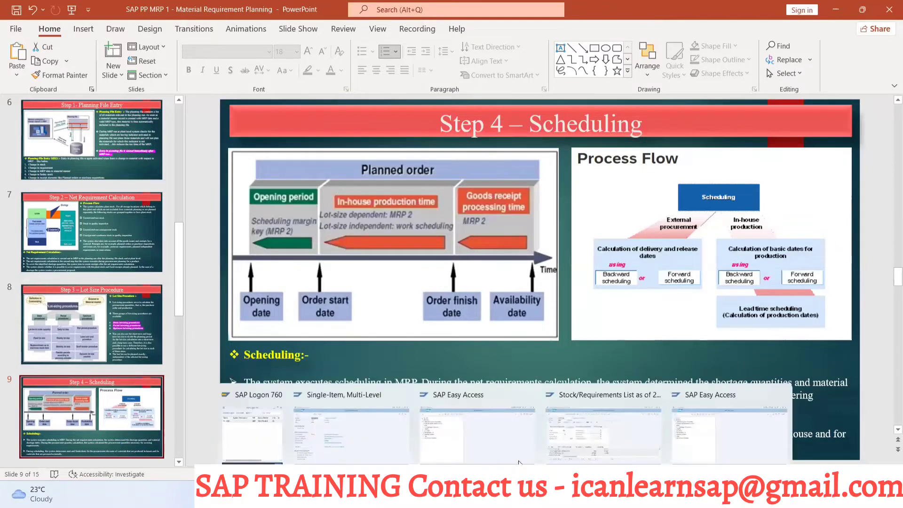
{"action": "left_click", "coordinate": [595, 438]}
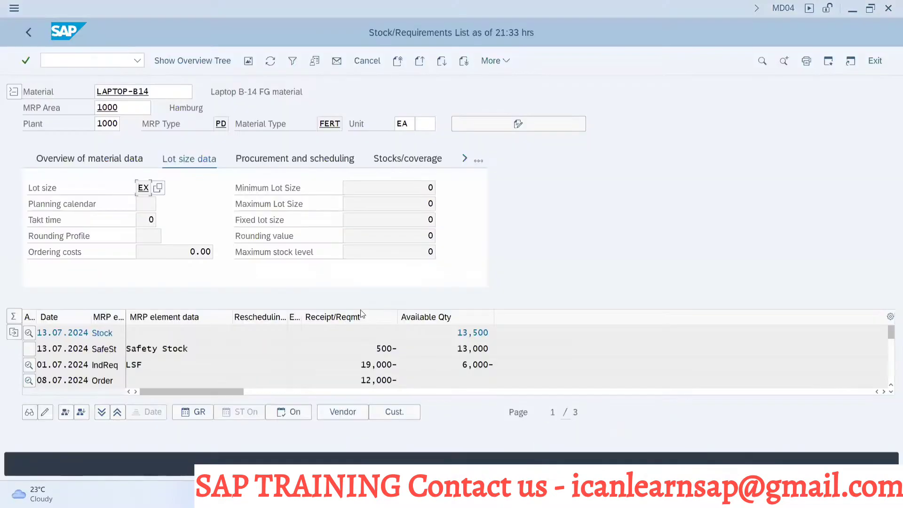
{"action": "left_click", "coordinate": [13, 91]}
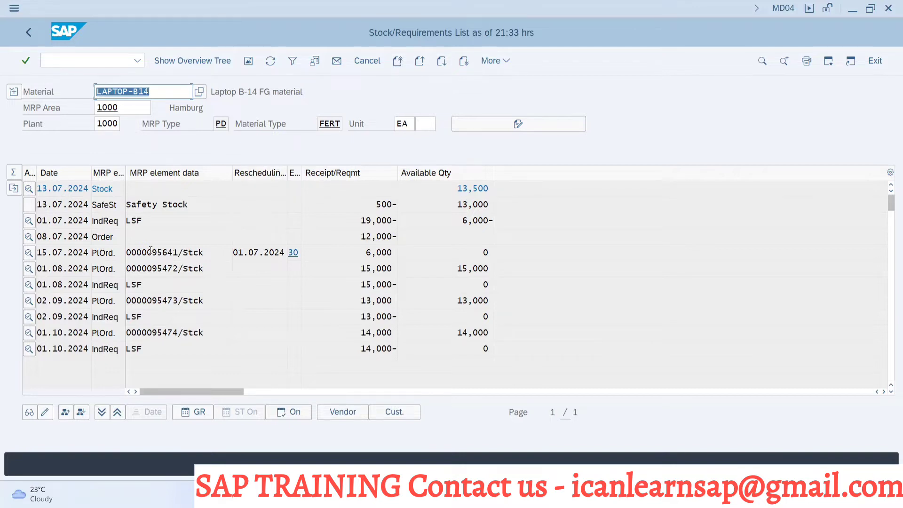
{"action": "double_click", "coordinate": [151, 252]}
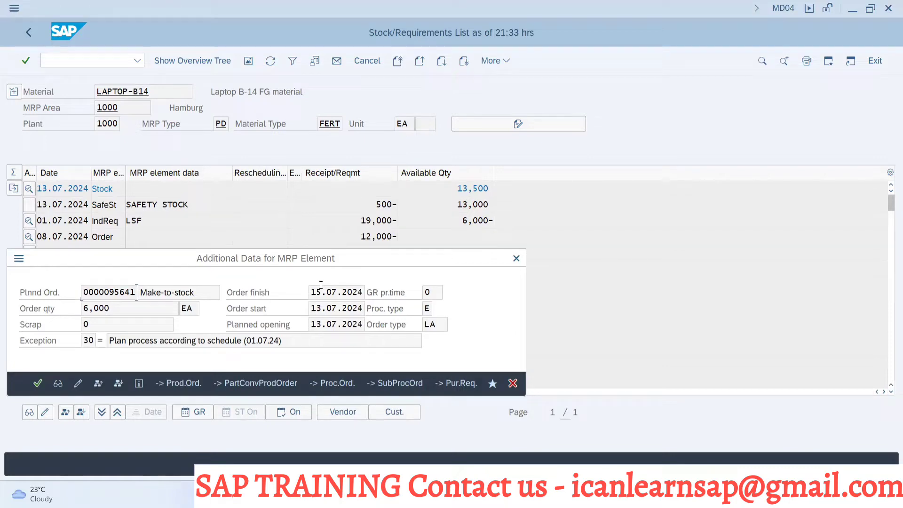
{"action": "key", "text": "alt+Tab"}
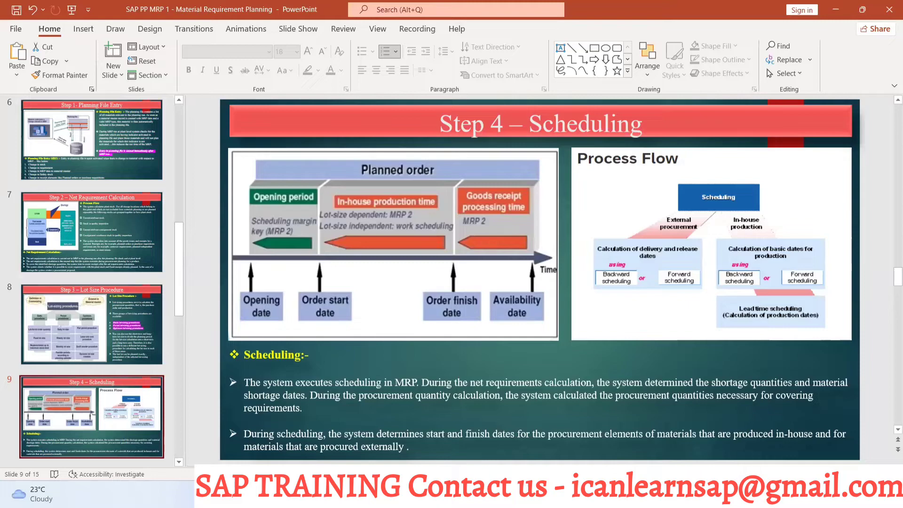
- Browse from SAP PP Class into the Class 10 SAP Production Order folder
{"action": "key", "text": "alt+Tab"}
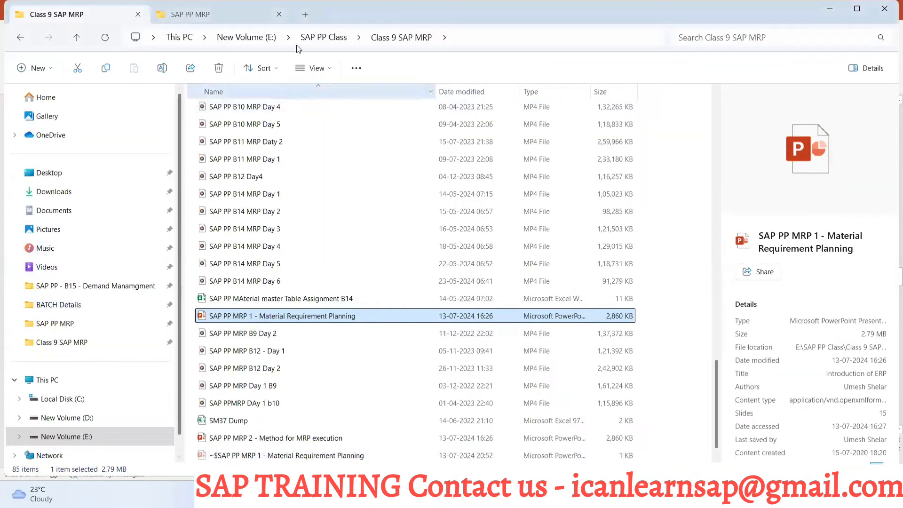
{"action": "left_click", "coordinate": [323, 37]}
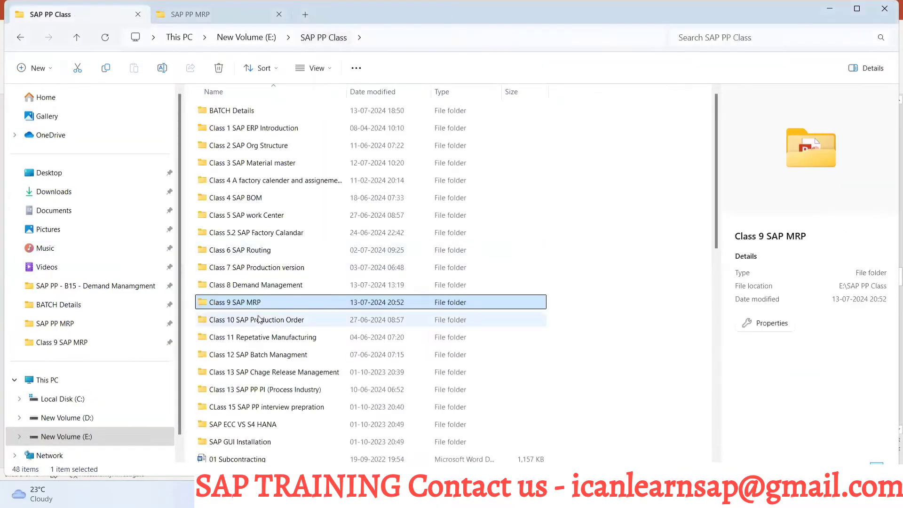
{"action": "double_click", "coordinate": [258, 320]}
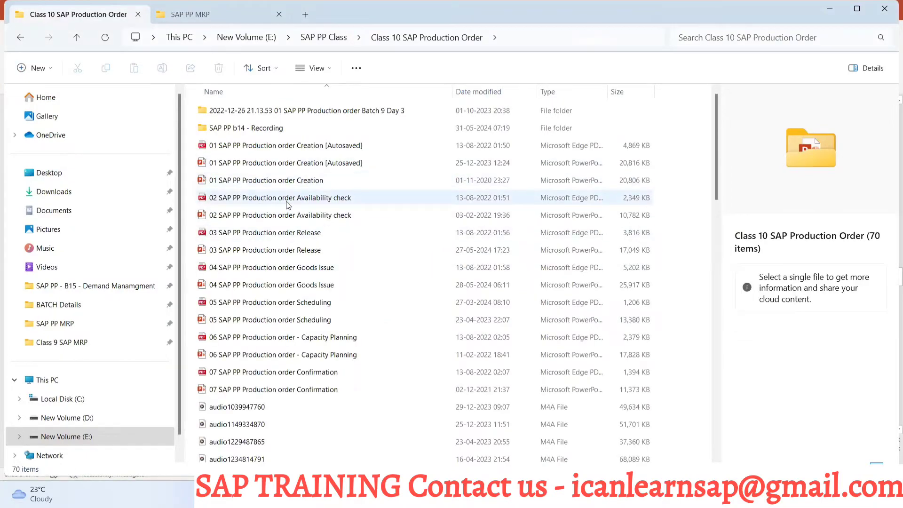
- Preview the scheduling PDF, then open the '05 SAP PP Production order Scheduling' presentation
{"action": "left_click", "coordinate": [305, 300]}
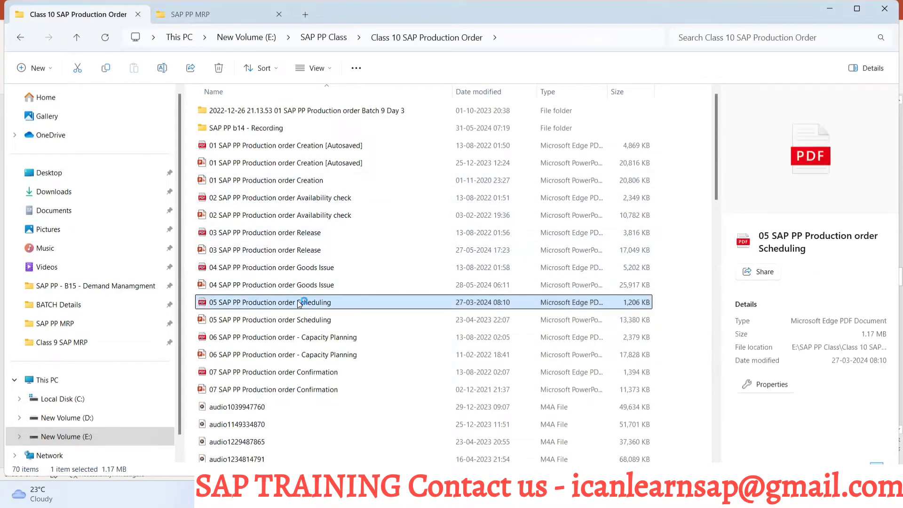
{"action": "double_click", "coordinate": [305, 297]}
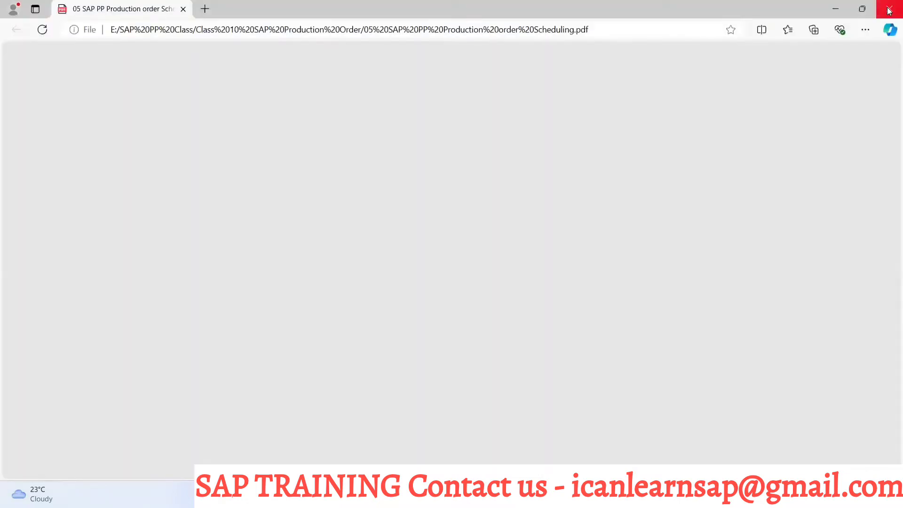
{"action": "left_click", "coordinate": [888, 10]}
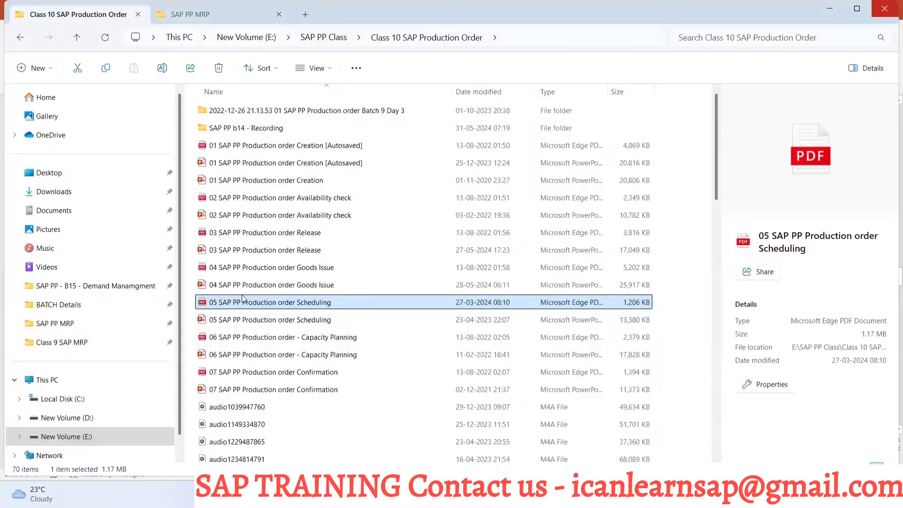
{"action": "left_click", "coordinate": [265, 320]}
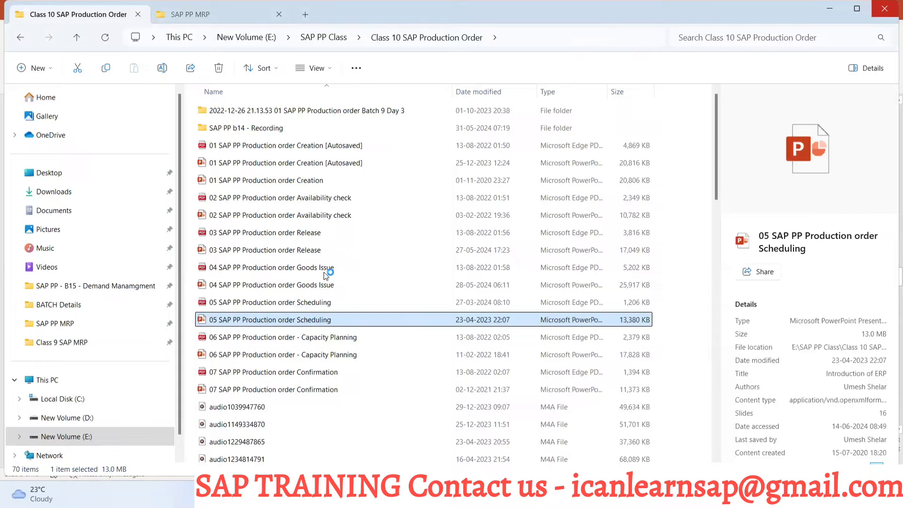
{"action": "key", "text": "Return"}
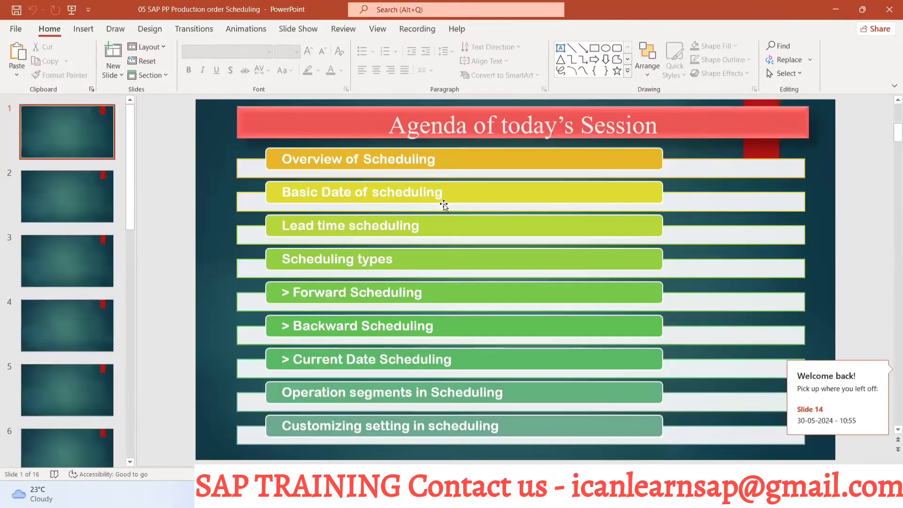
- Step through Scheduling – Overview and scheduling methods to slide 5, Backward scheduling, then switch presentations
{"action": "left_click", "coordinate": [63, 206]}
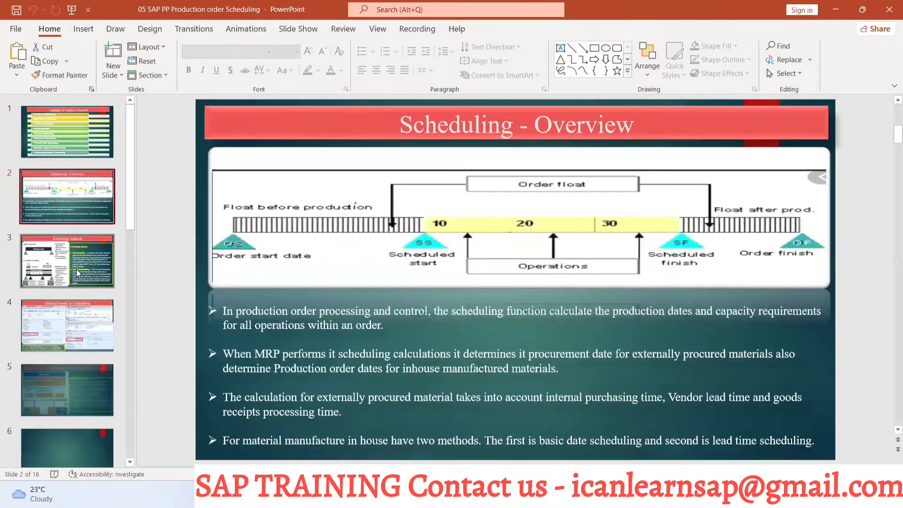
{"action": "left_click", "coordinate": [78, 273]}
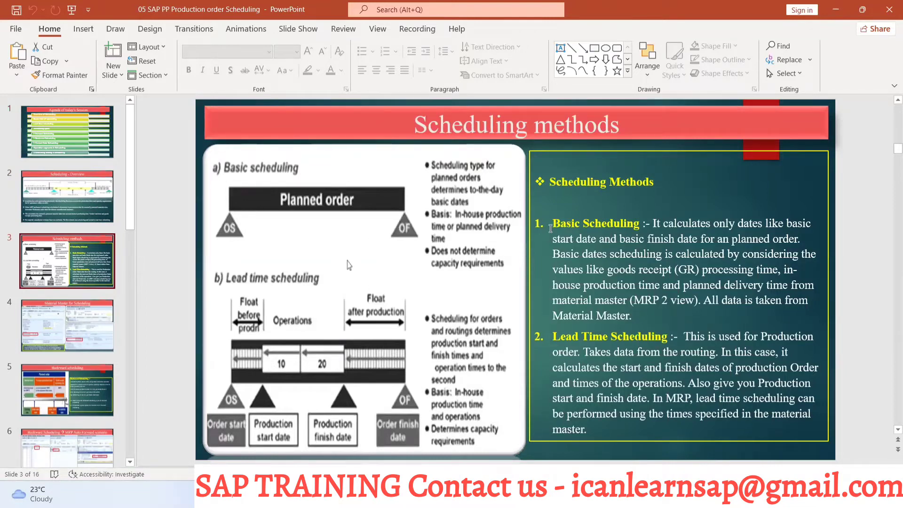
{"action": "left_click", "coordinate": [69, 332]}
{"action": "left_click", "coordinate": [69, 400]}
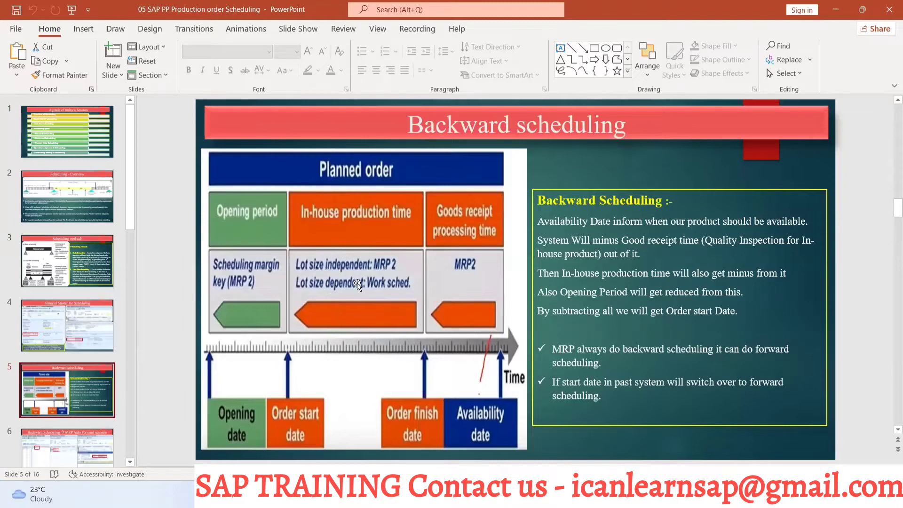
{"action": "key", "text": "alt+Tab"}
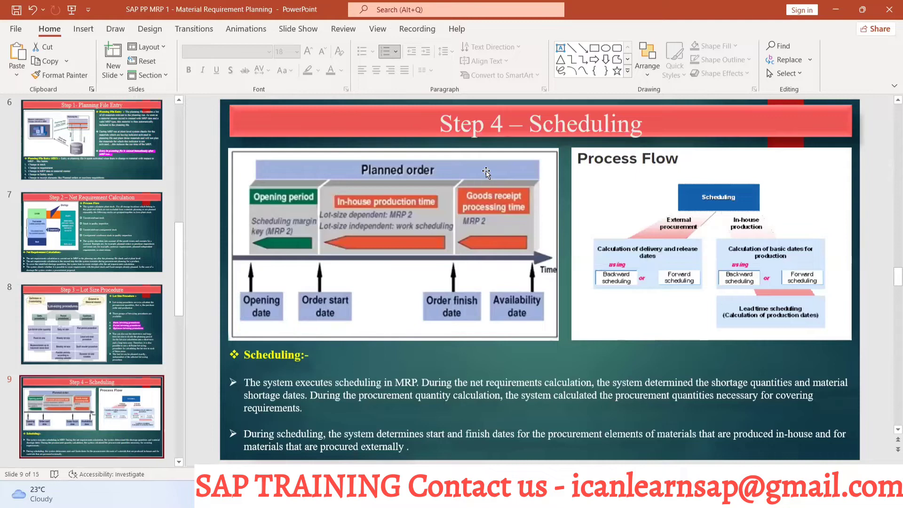
- Convert the planned order to a production order with the first task list group and release it
{"action": "key", "text": "alt+Tab"}
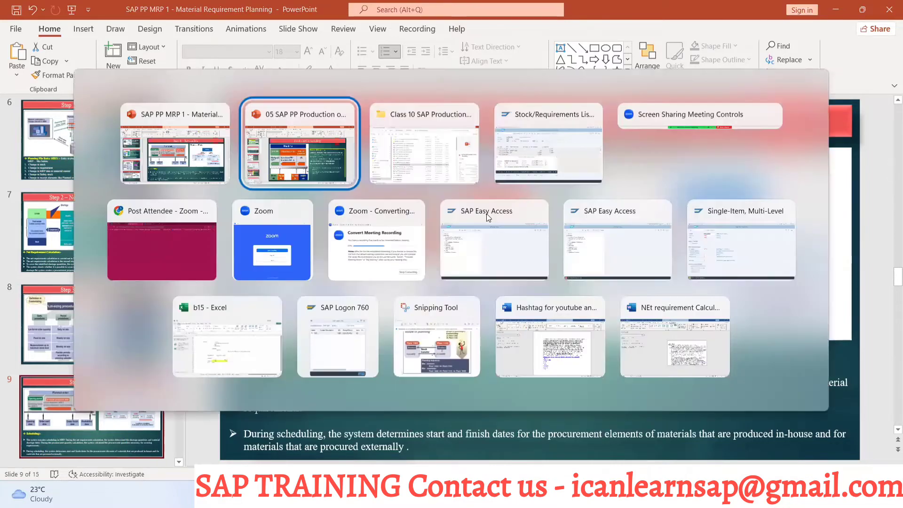
{"action": "key", "text": "alt+Tab"}
{"action": "key", "text": "alt+Tab"}
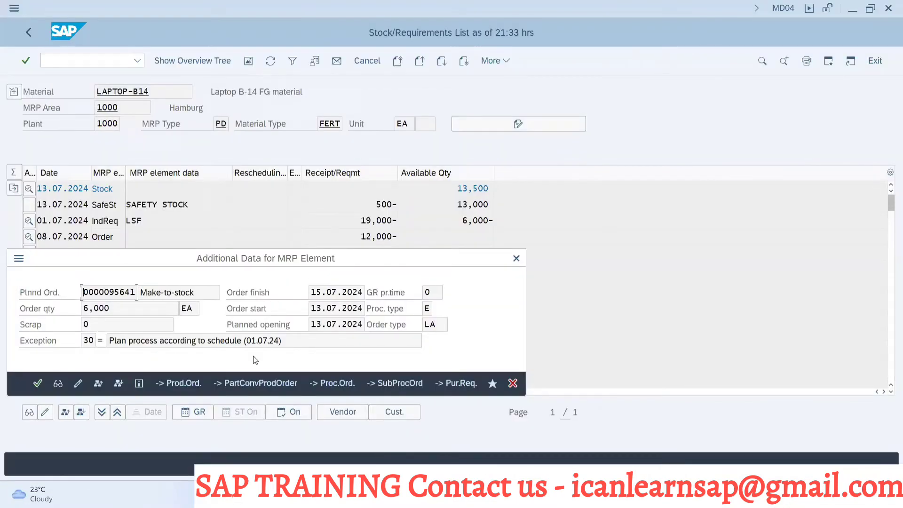
{"action": "left_click", "coordinate": [183, 383]}
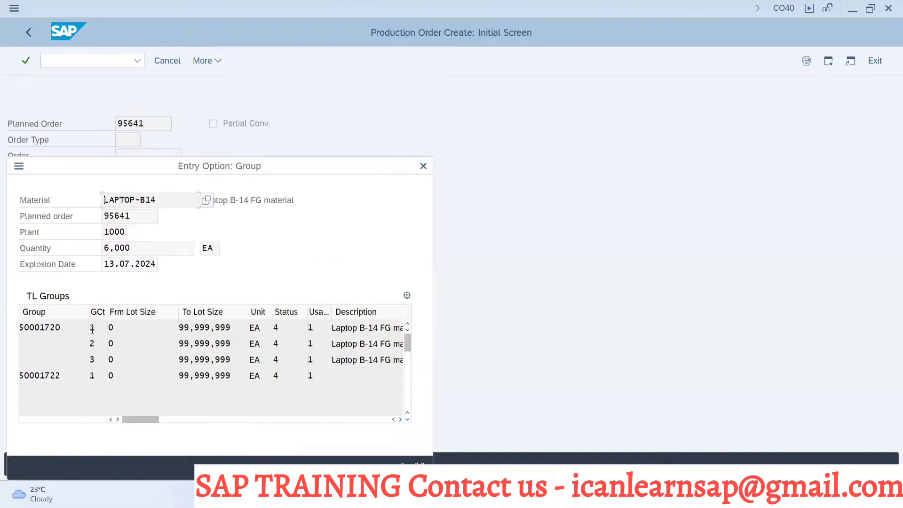
{"action": "double_click", "coordinate": [92, 329]}
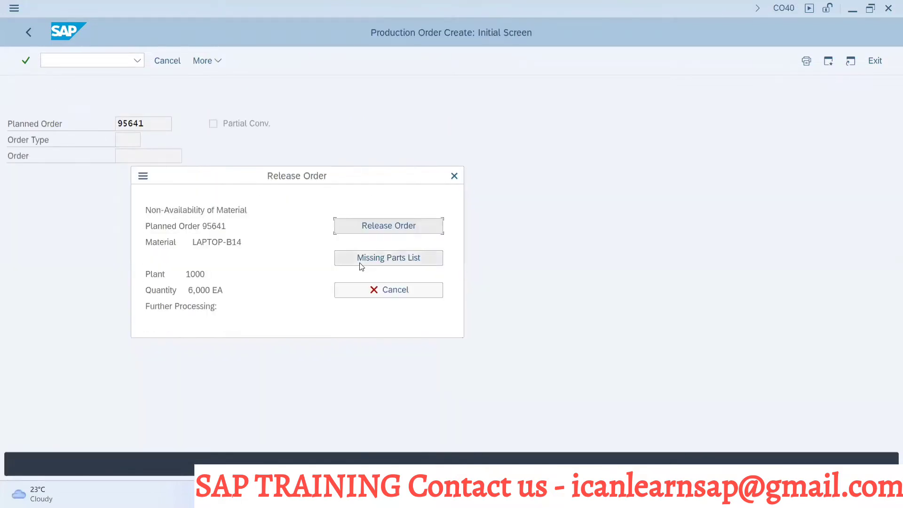
{"action": "left_click", "coordinate": [386, 225]}
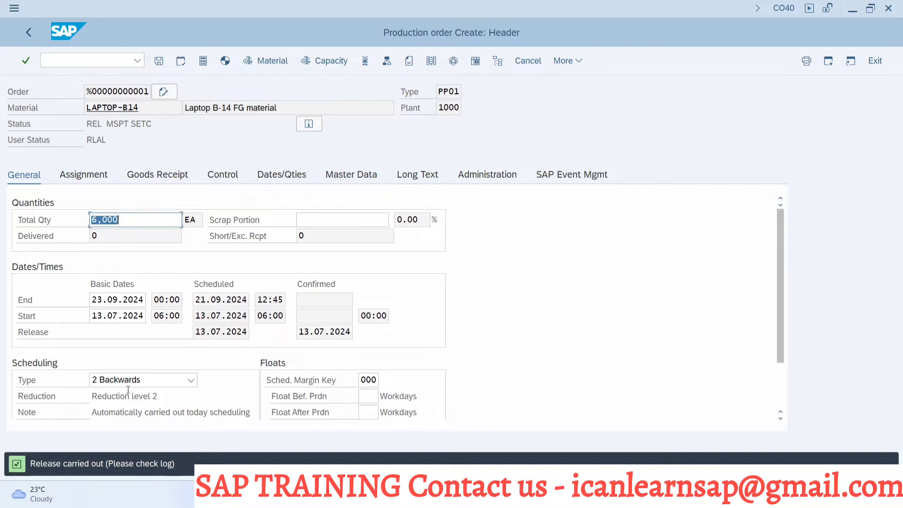
- Switch from the released production order back to the Step 4 – Scheduling slide
{"action": "key", "text": "alt+Tab"}
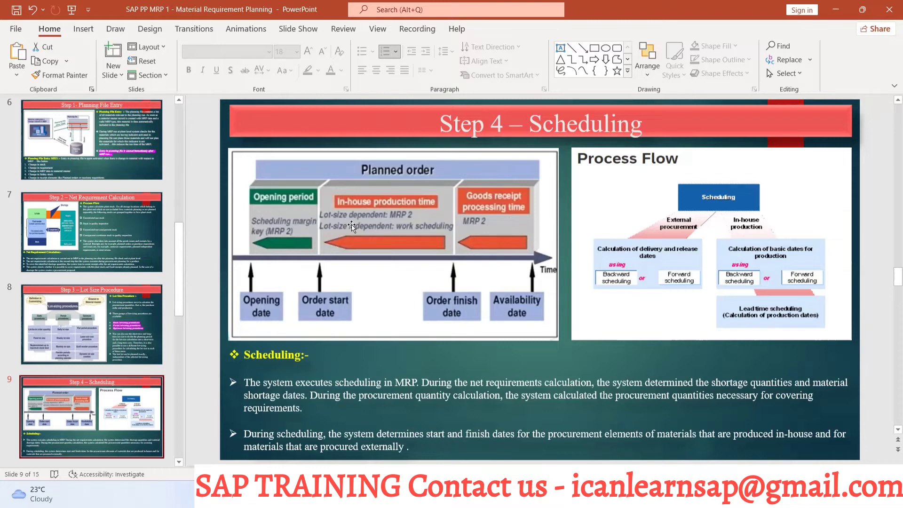
- Return to the LAPTOP-B14 production order header dated 13.07.2024 to 23.09.2024
{"action": "key", "text": "alt+Tab"}
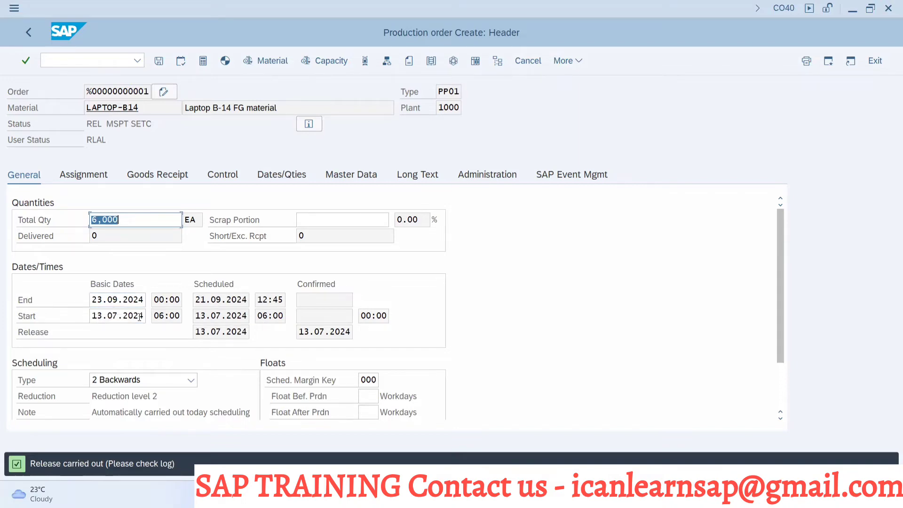
- Switch to the SAP PP MRP 1 presentation's slide 9, Step 4 – Scheduling
{"action": "key", "text": "alt+Tab"}
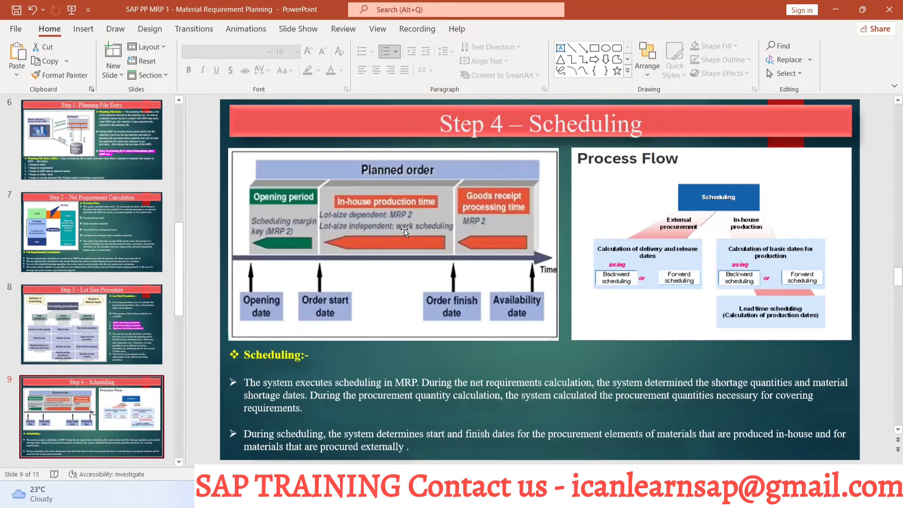
{"action": "key", "text": "alt+Tab"}
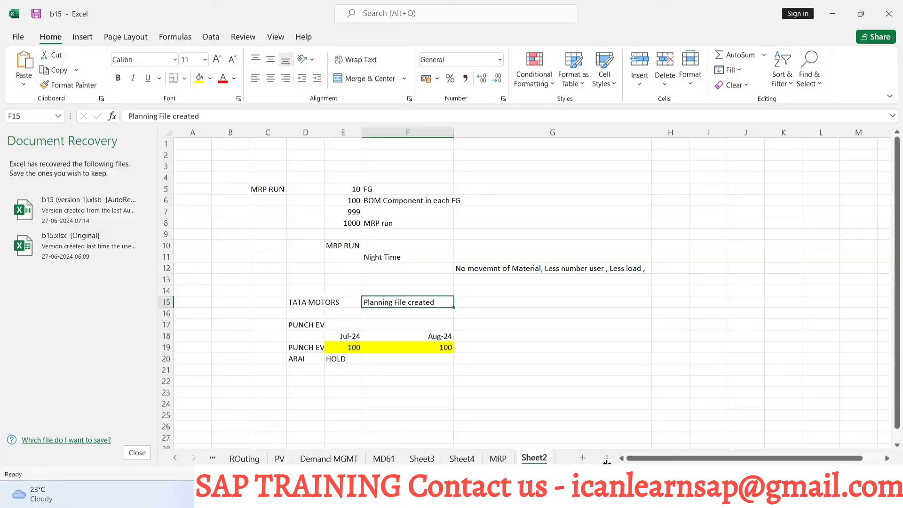
{"action": "left_click", "coordinate": [498, 459]}
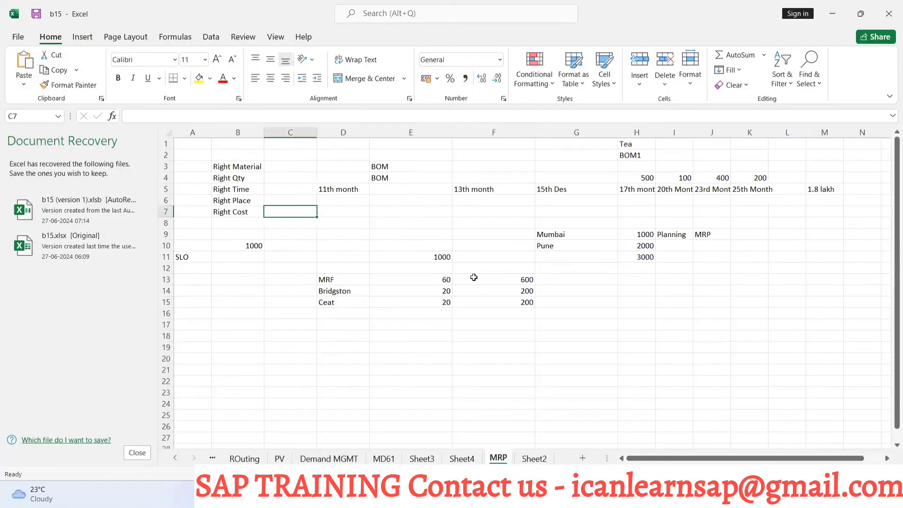
{"action": "left_click", "coordinate": [761, 195]}
{"action": "left_click", "coordinate": [704, 192]}
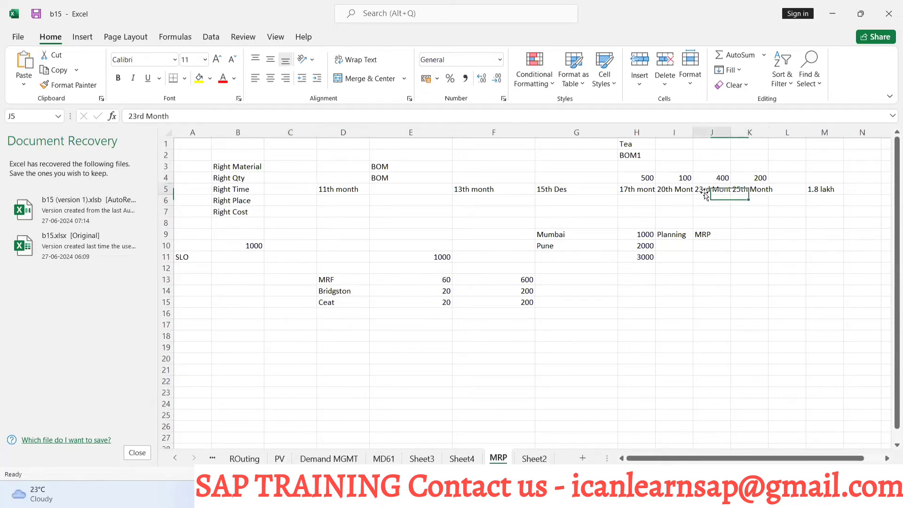
{"action": "left_click", "coordinate": [664, 194]}
{"action": "left_click", "coordinate": [330, 199]}
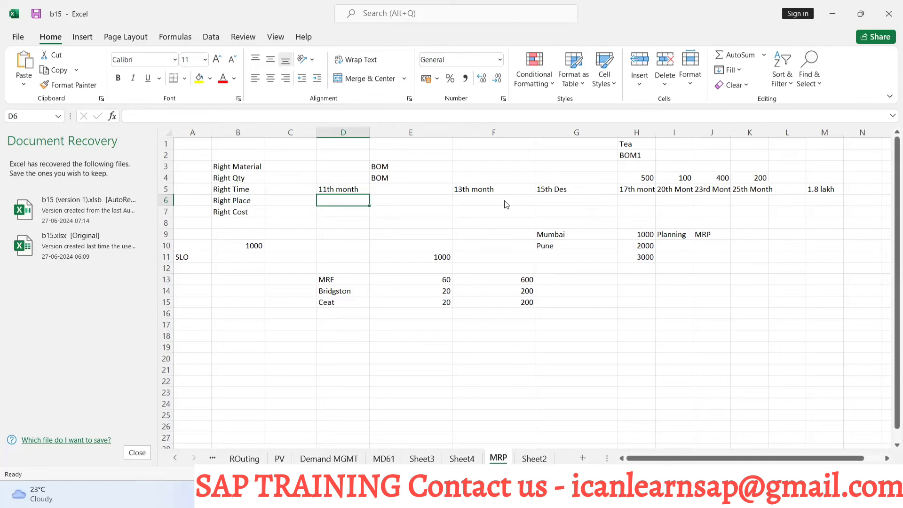
{"action": "key", "text": "alt+Tab"}
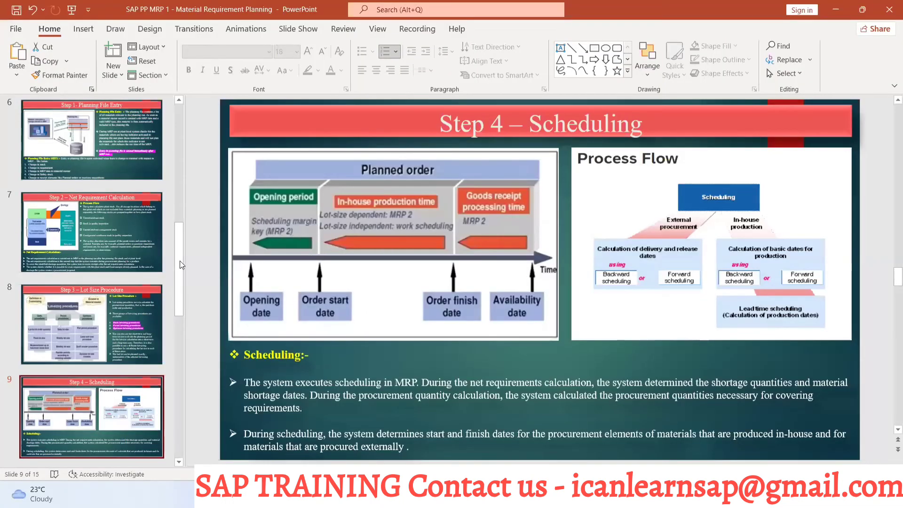
- Bring the Production order Create window for LAPTOP-B14 back from the taskbar
{"action": "scroll", "coordinate": [82, 358], "scroll_direction": "down", "scroll_amount": 2}
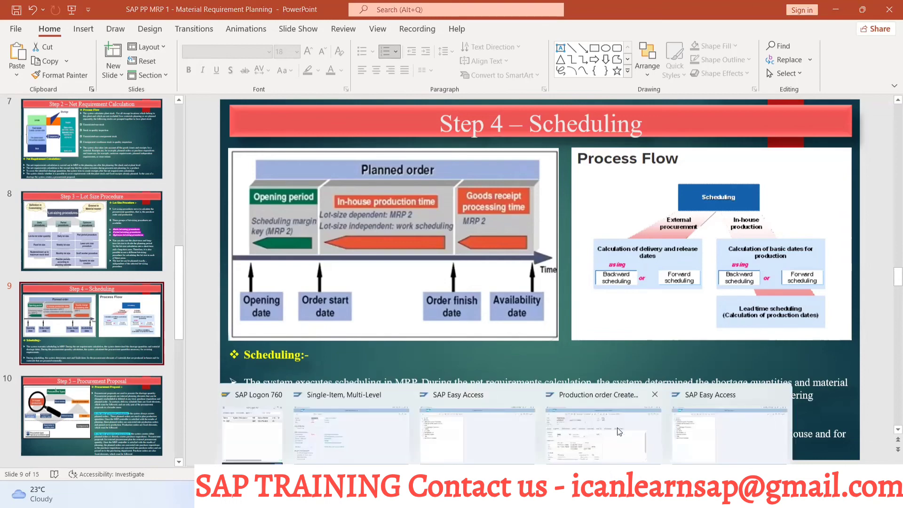
{"action": "left_click", "coordinate": [625, 433]}
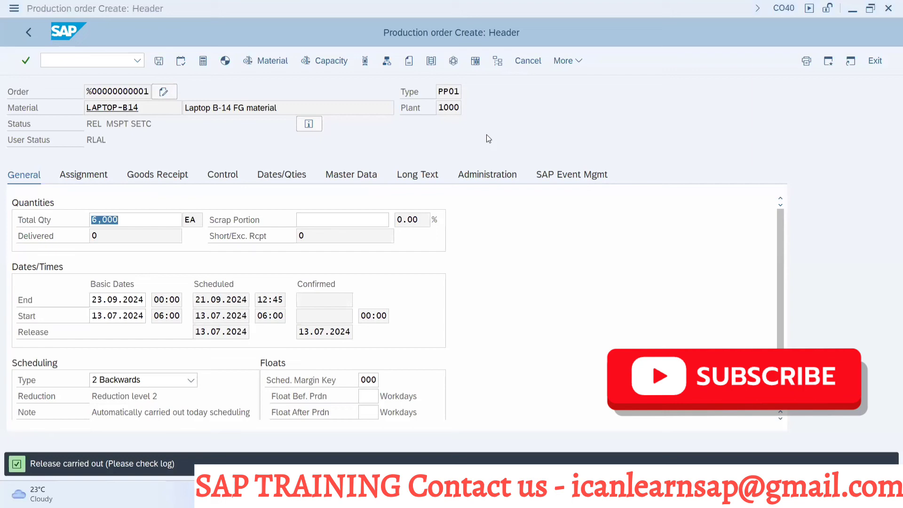
- Switch from the released 6,000 EA production order to the SAP PP MRP 1 slides
{"action": "key", "text": "alt+Tab"}
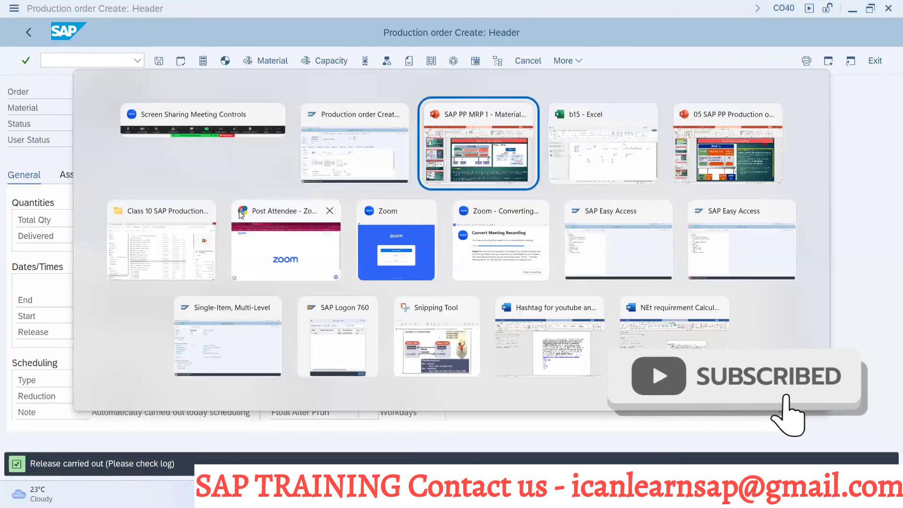